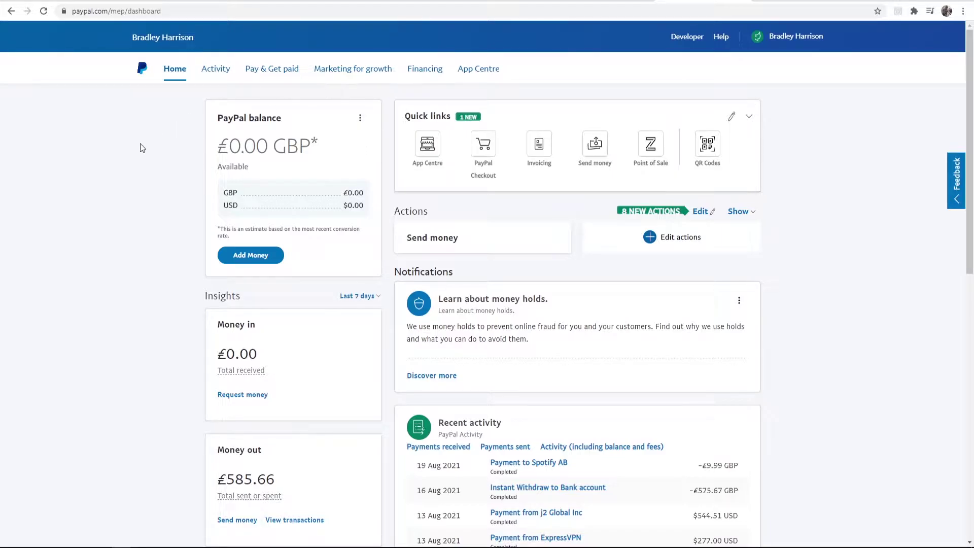
- Go from Pay & Get paid to PayPal buttons and choose the Donate button type
click(264, 71)
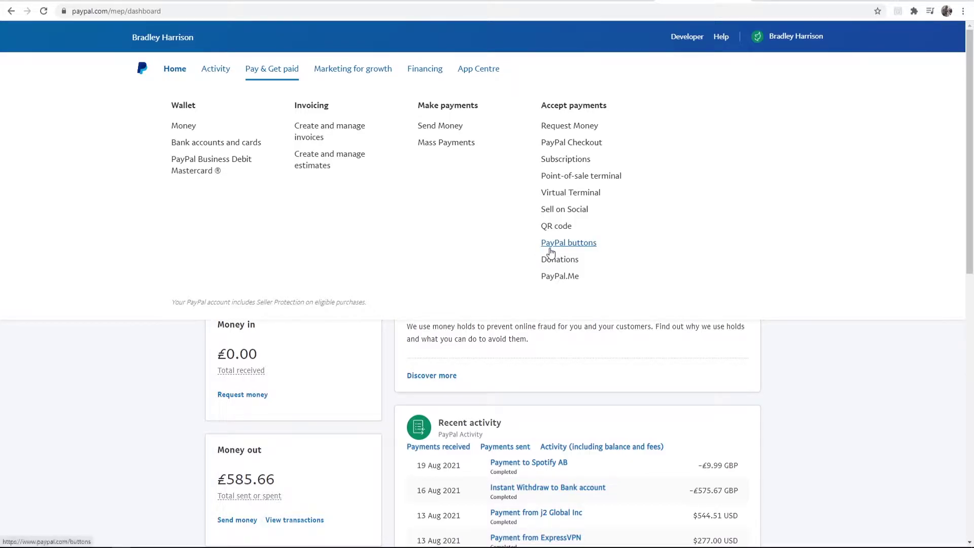
click(582, 246)
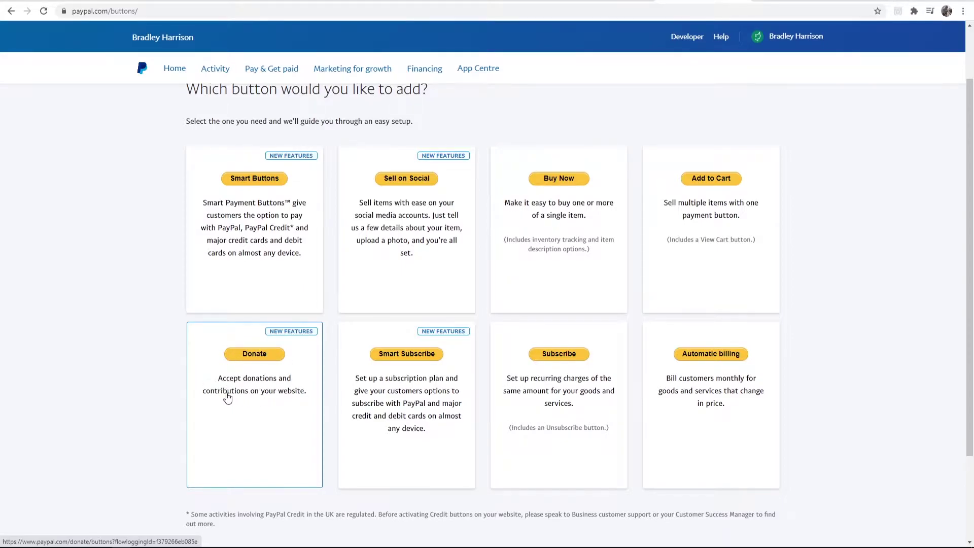
click(257, 355)
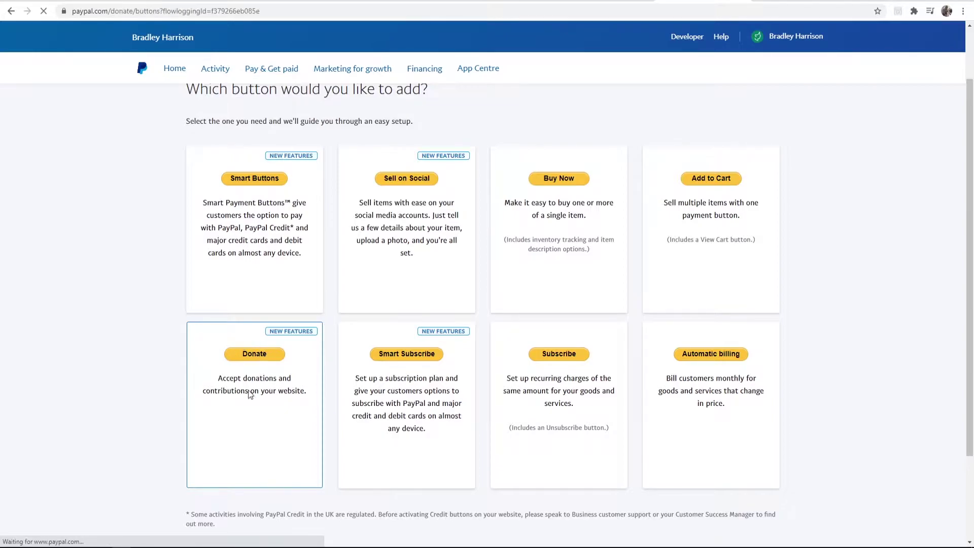
- Keep the Donate button size at Large, show accepted card logos beneath it, and continue
scroll(364, 248, down, 1)
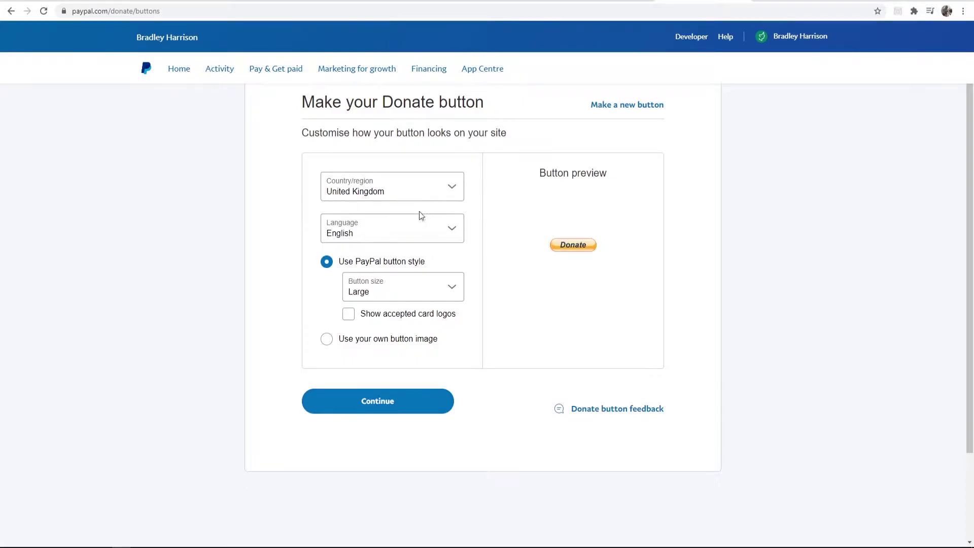
scroll(350, 269, down, 1)
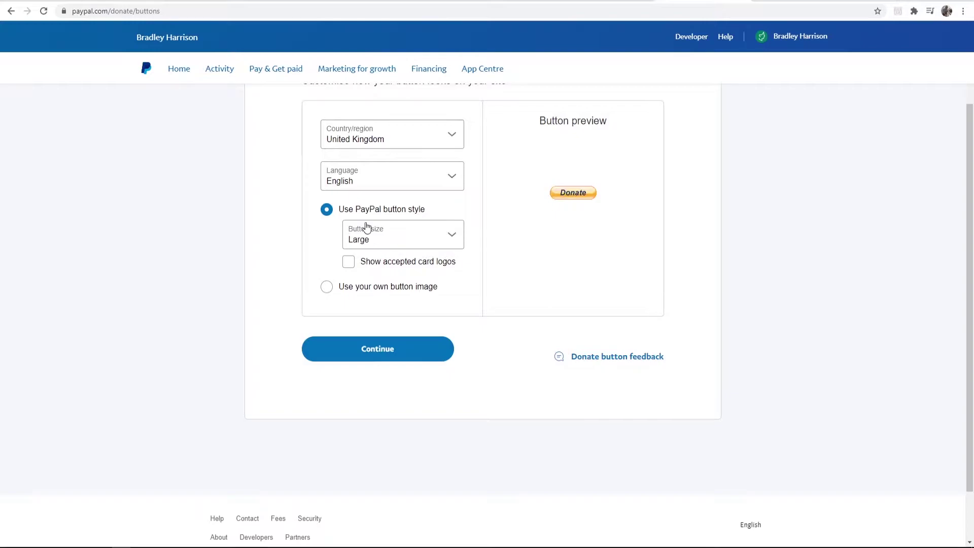
scroll(366, 229, up, 1)
click(362, 295)
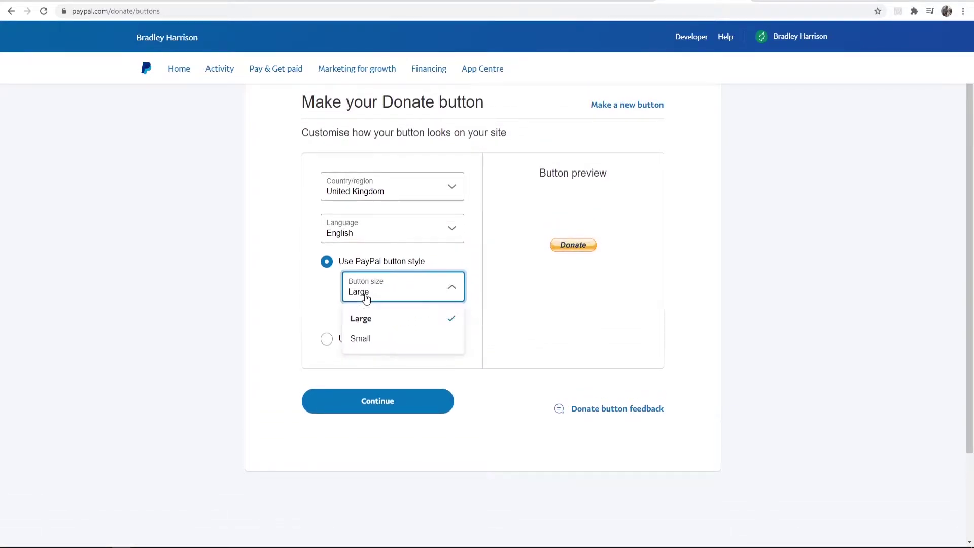
click(368, 298)
click(349, 316)
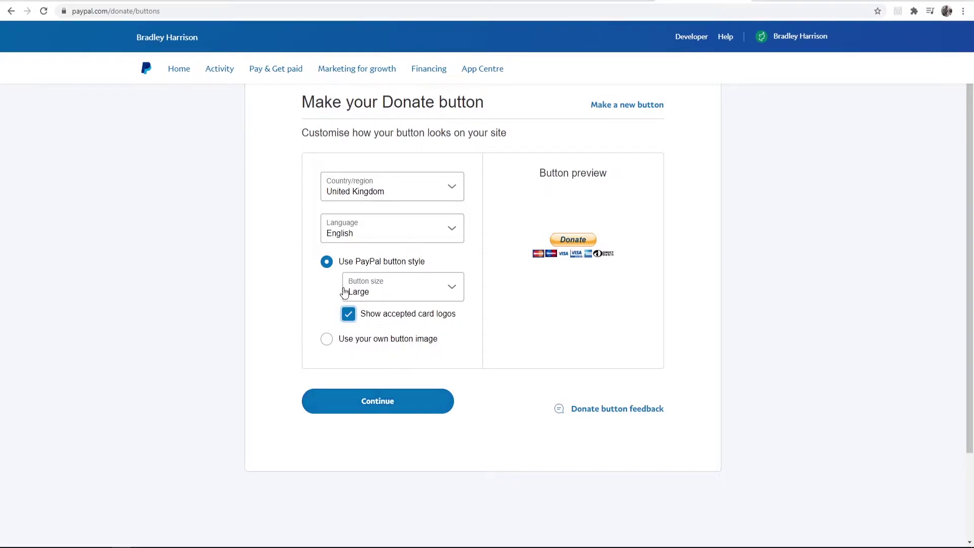
click(380, 407)
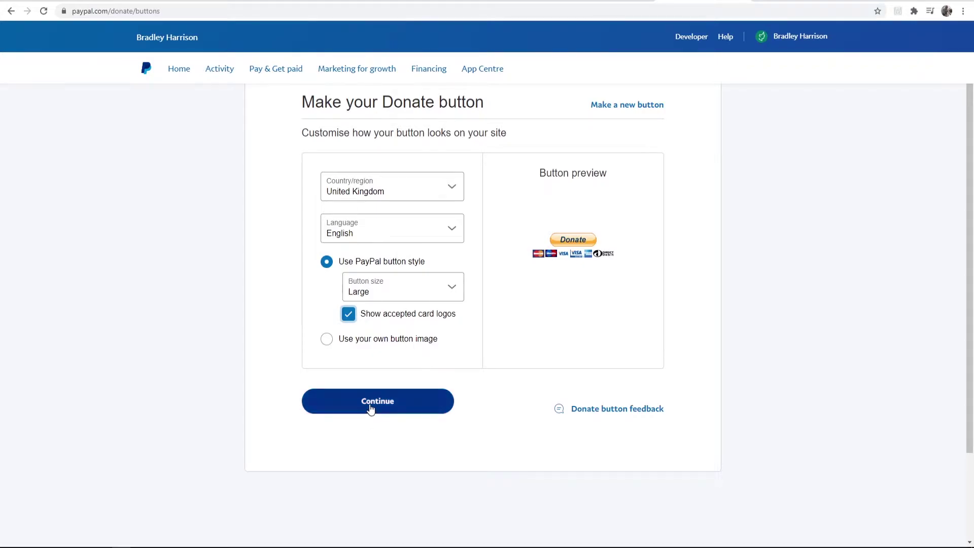
- Revert from a hosted logo to no logo, keeping the organisation name and programme question unchanged
scroll(390, 263, down, 2)
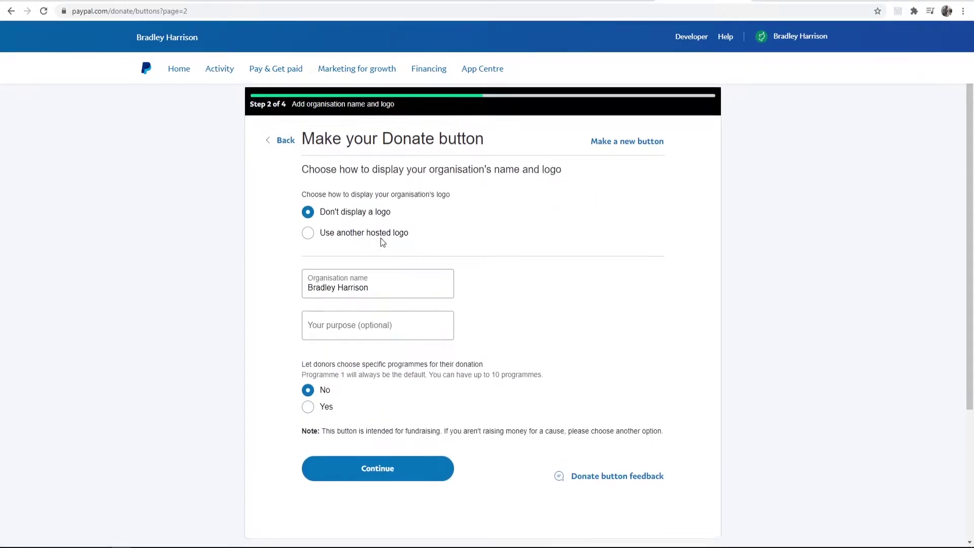
scroll(338, 141, up, 1)
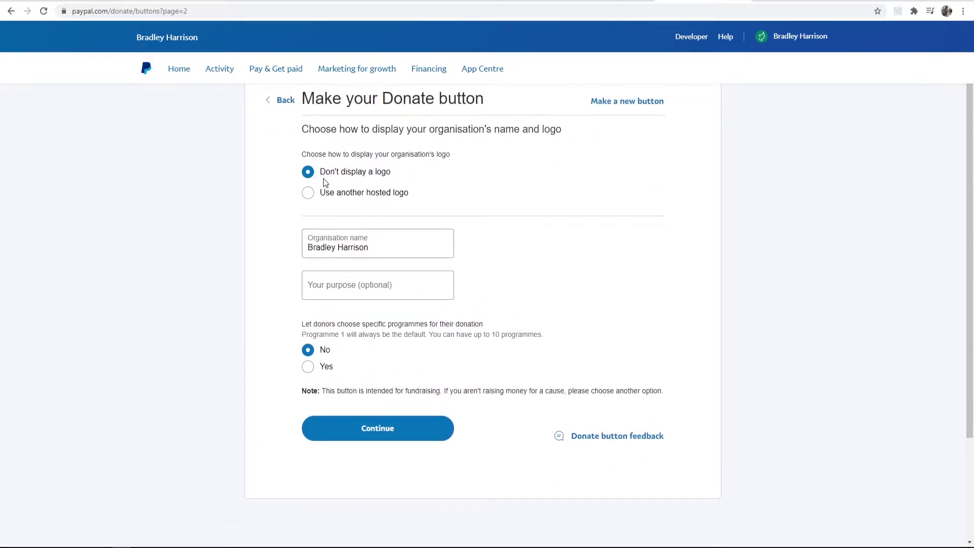
click(308, 193)
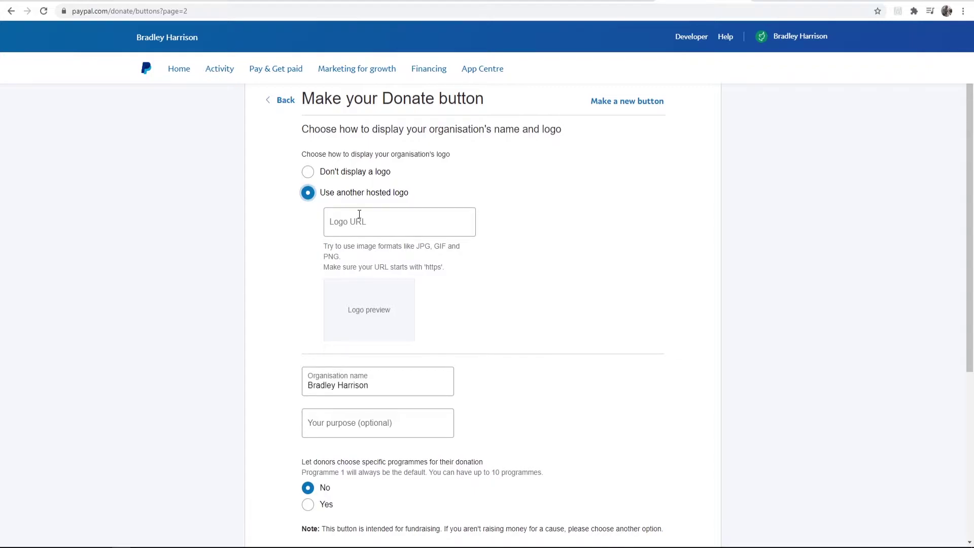
click(309, 174)
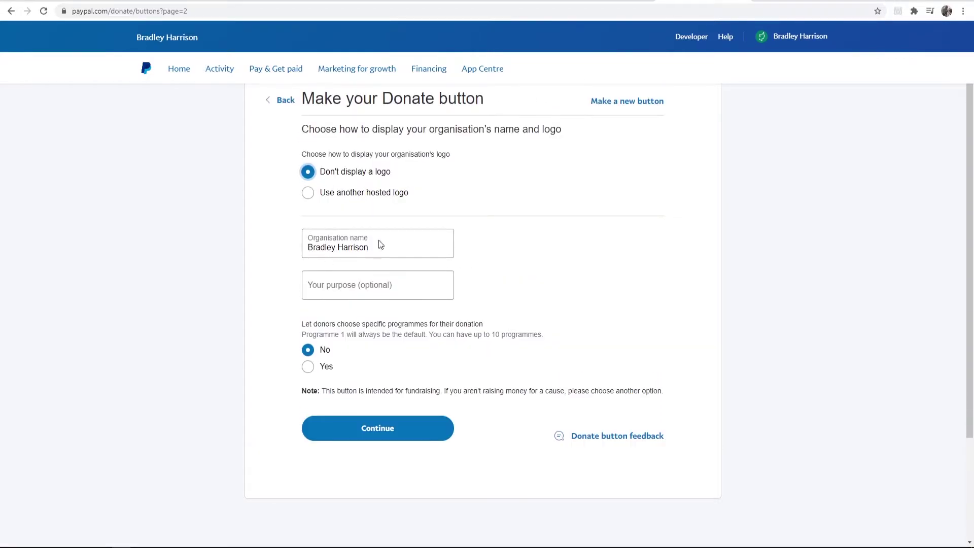
click(354, 250)
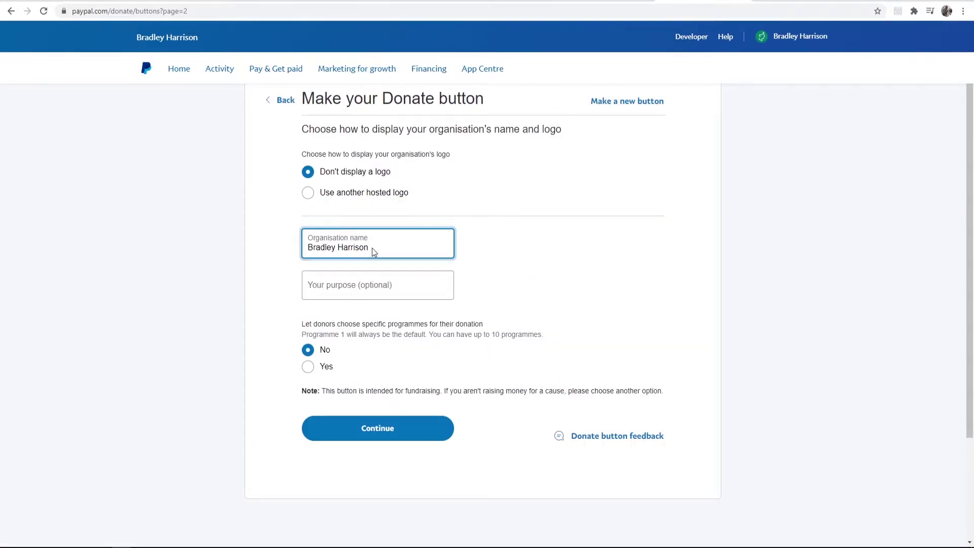
click(274, 235)
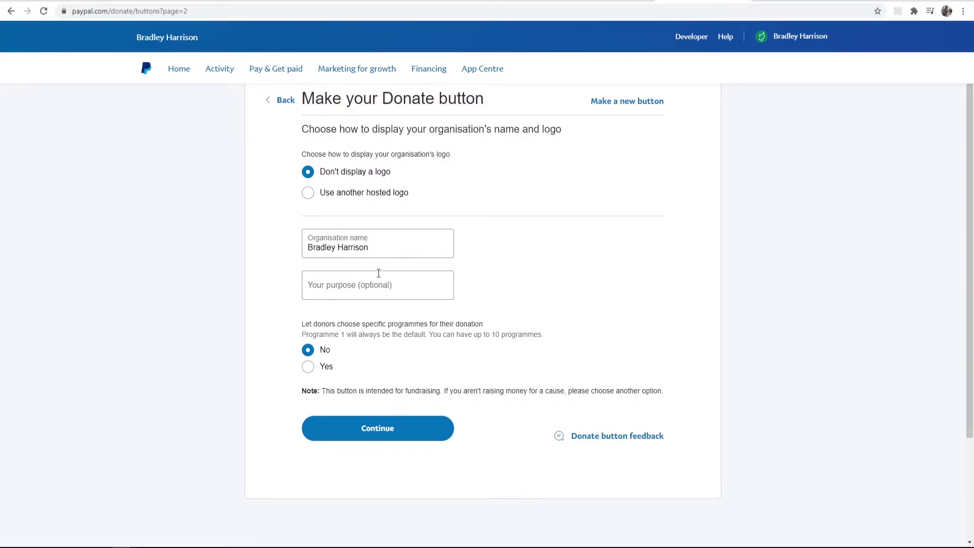
drag(302, 327, 498, 324)
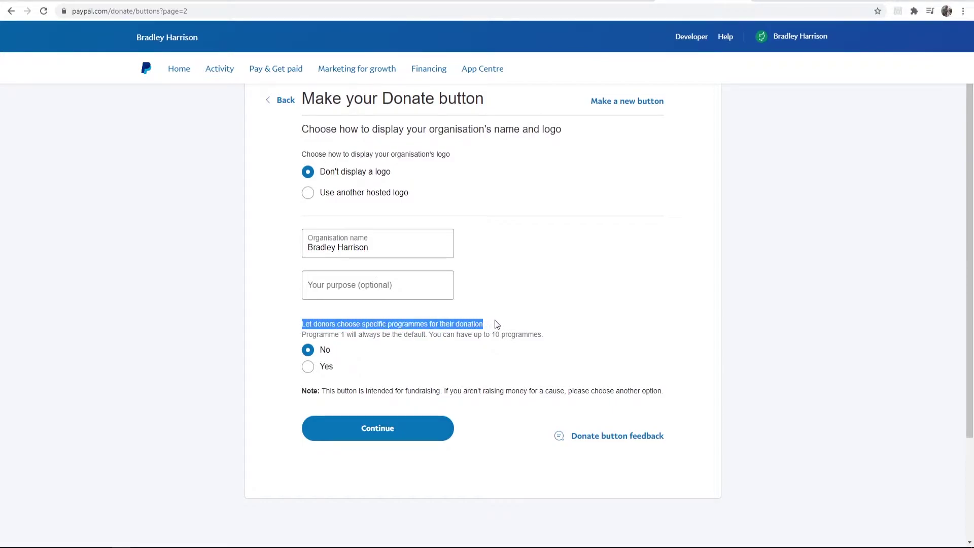
click(498, 324)
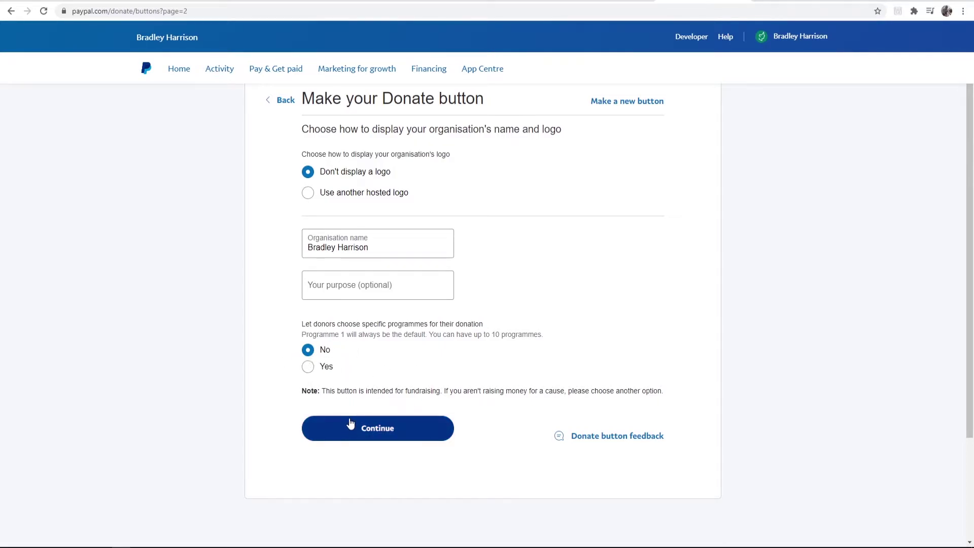
- Submit the organisation step and let donors give any amount in GBP
click(370, 432)
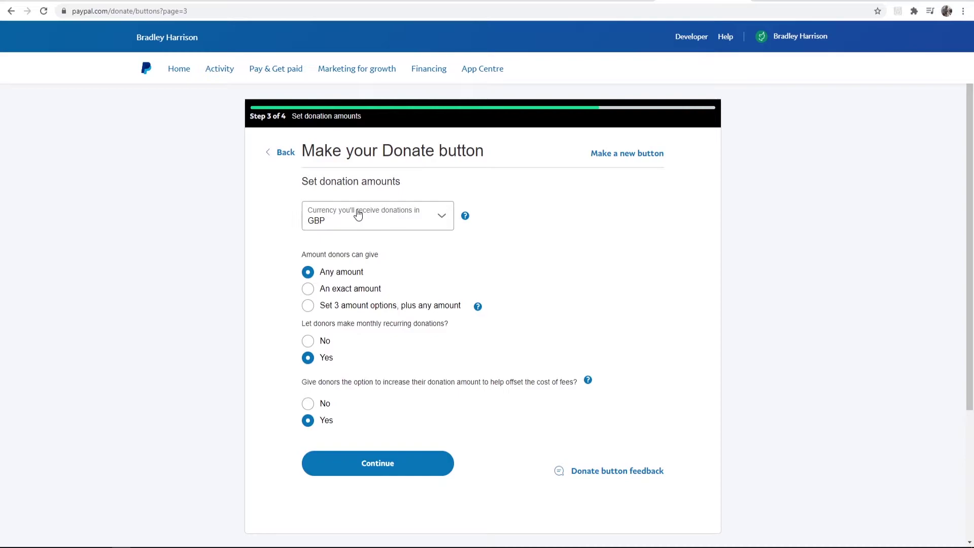
scroll(360, 213, down, 1)
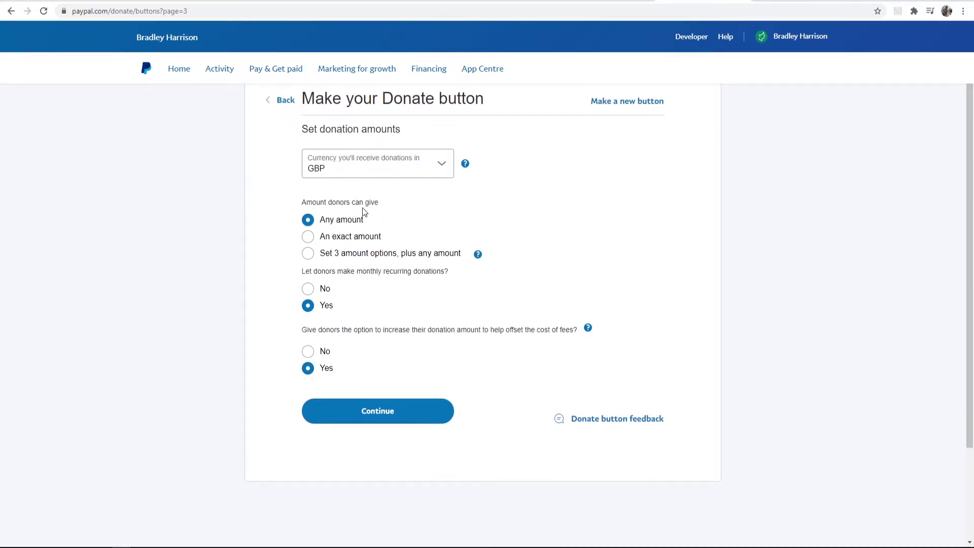
drag(328, 202, 362, 202)
click(341, 216)
- Allow monthly recurring donations and let donors cover the transaction fees
drag(297, 274, 447, 272)
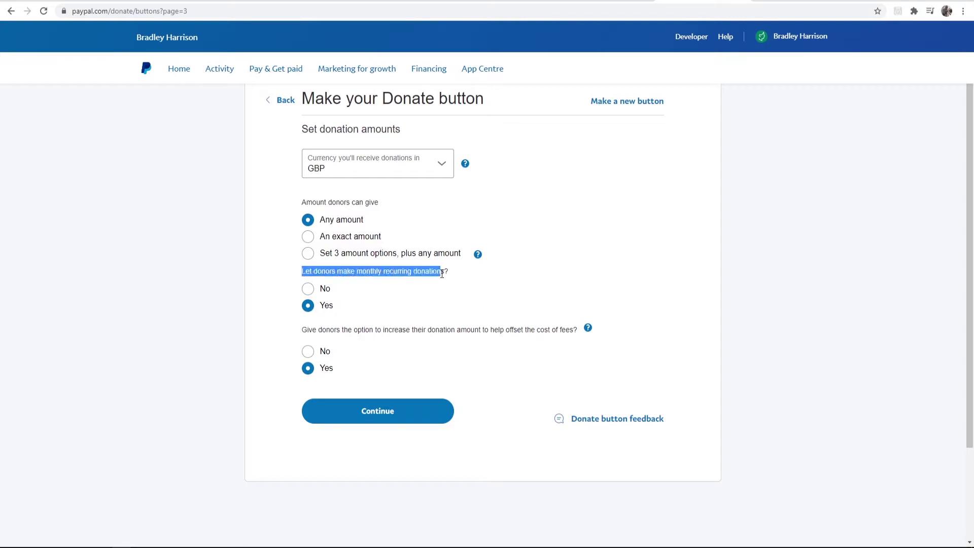
click(447, 272)
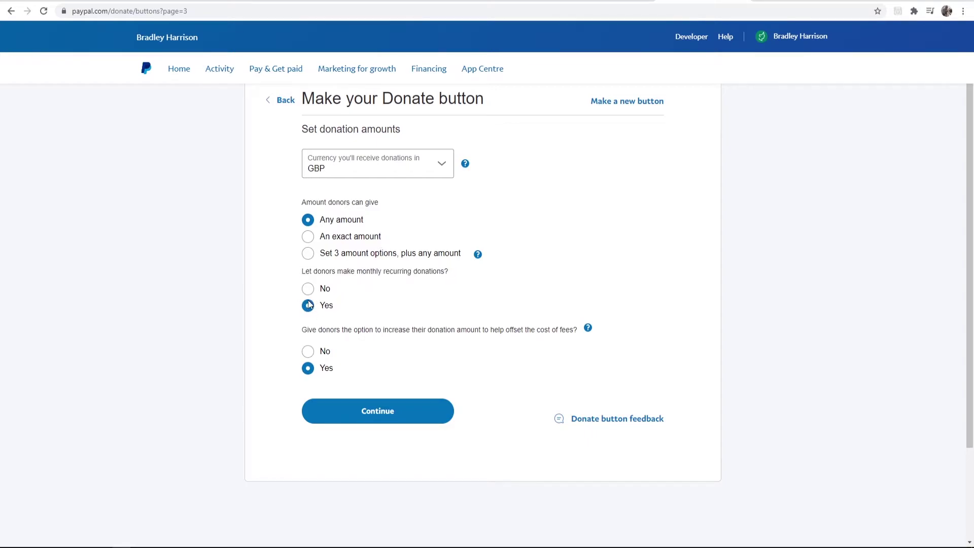
scroll(332, 310, down, 1)
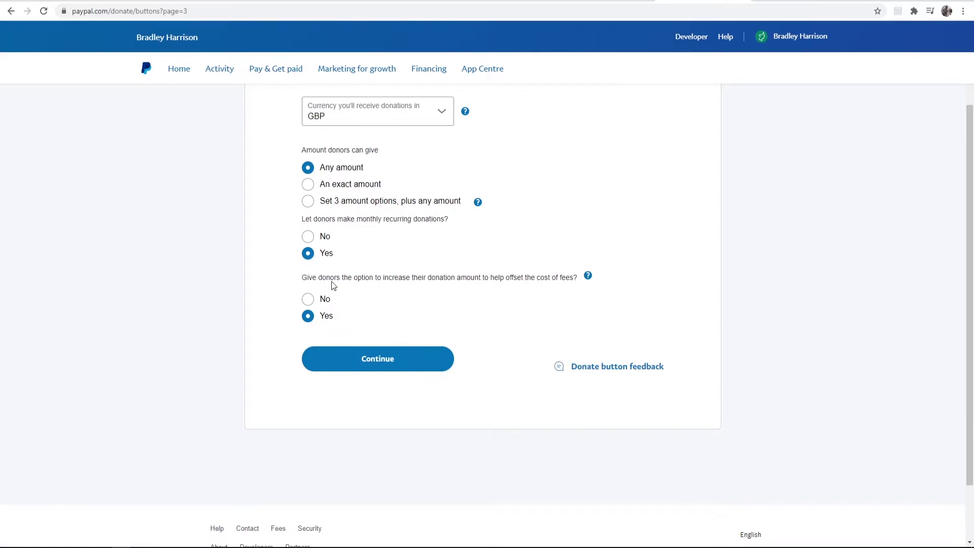
drag(304, 278, 495, 279)
click(499, 278)
- Move to optional settings and review the donor-information options without changing them
click(348, 367)
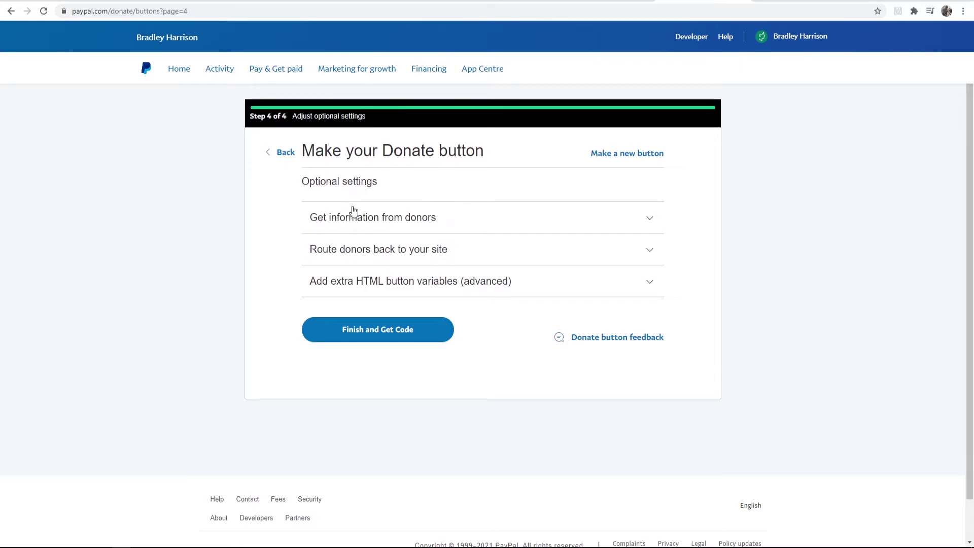
click(378, 224)
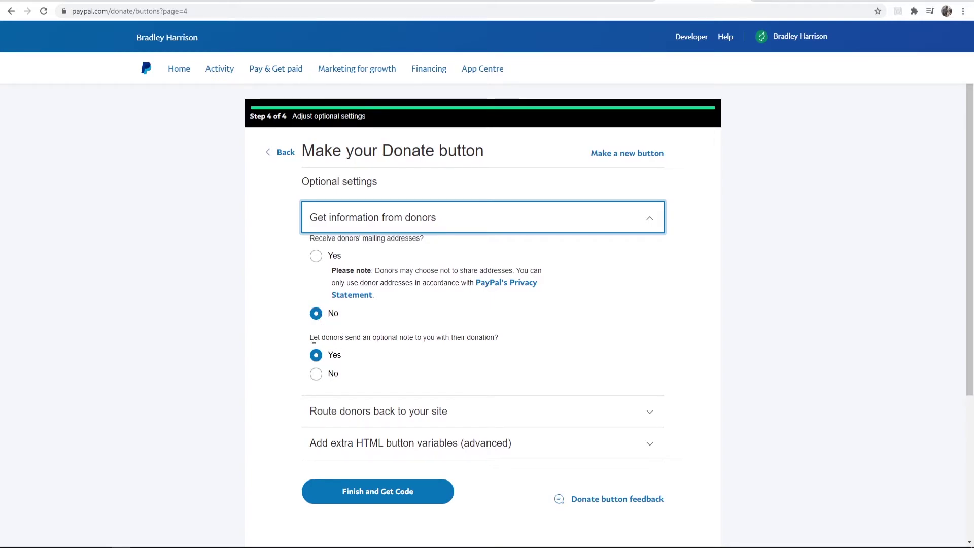
drag(313, 338, 425, 338)
click(320, 355)
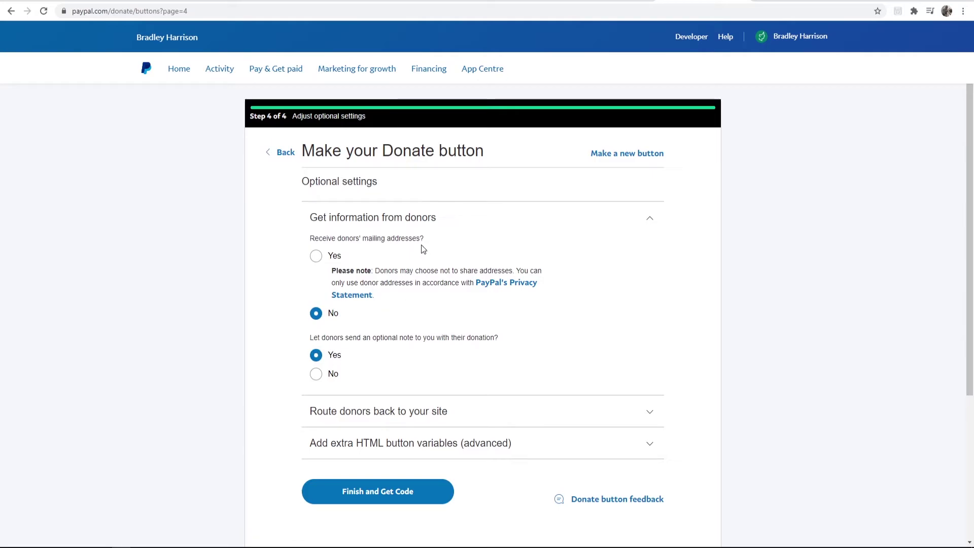
click(376, 209)
- Review the cancel and completed-donation redirect URLs and extra HTML variables, leaving them blank
click(358, 256)
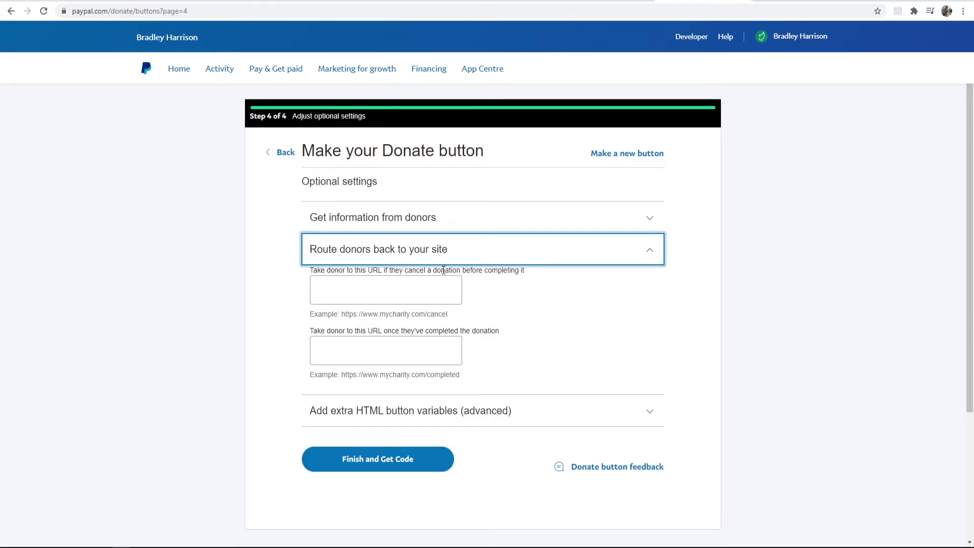
click(413, 289)
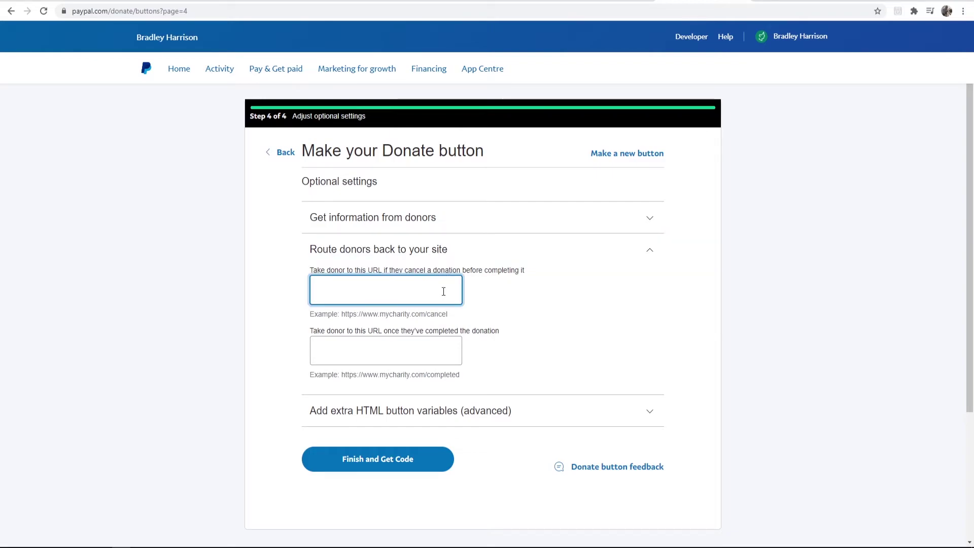
click(358, 355)
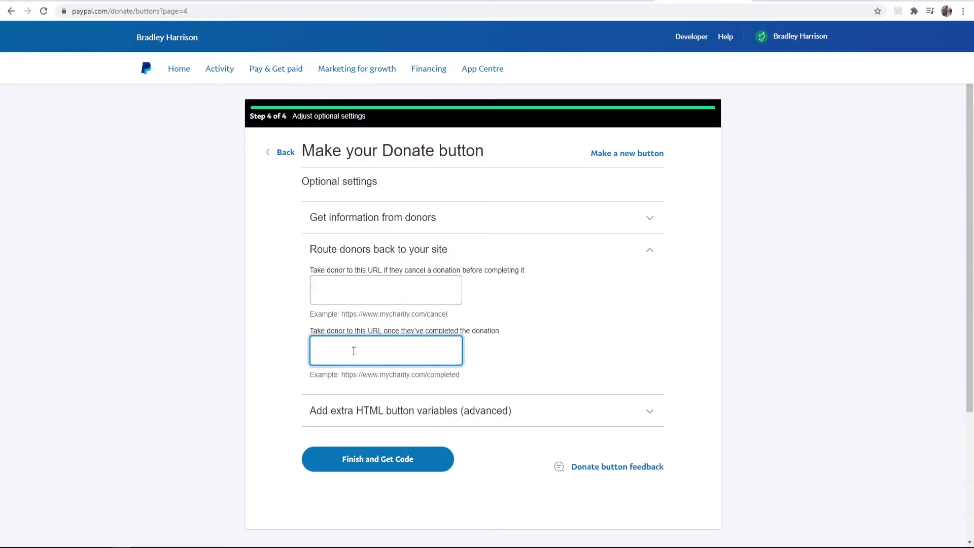
drag(335, 331, 499, 331)
click(366, 344)
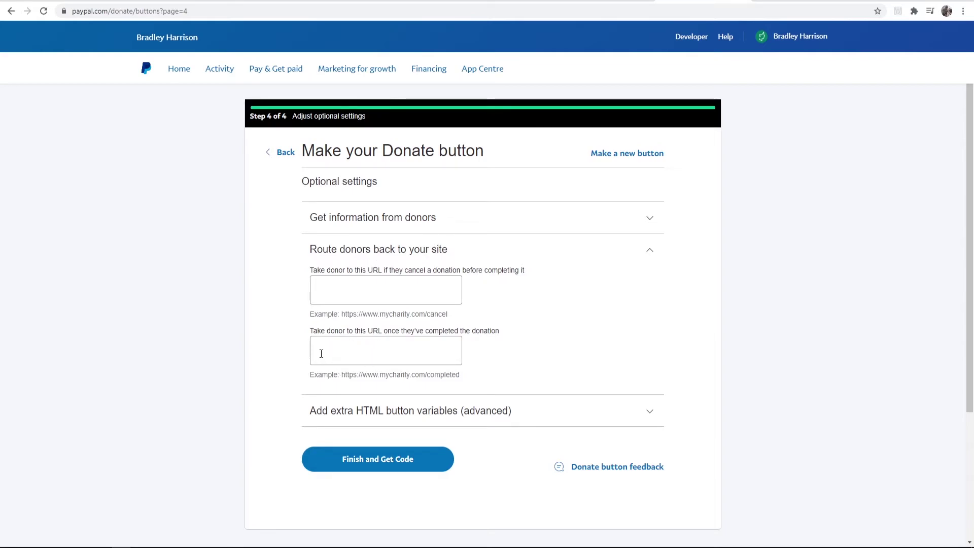
click(386, 342)
click(419, 255)
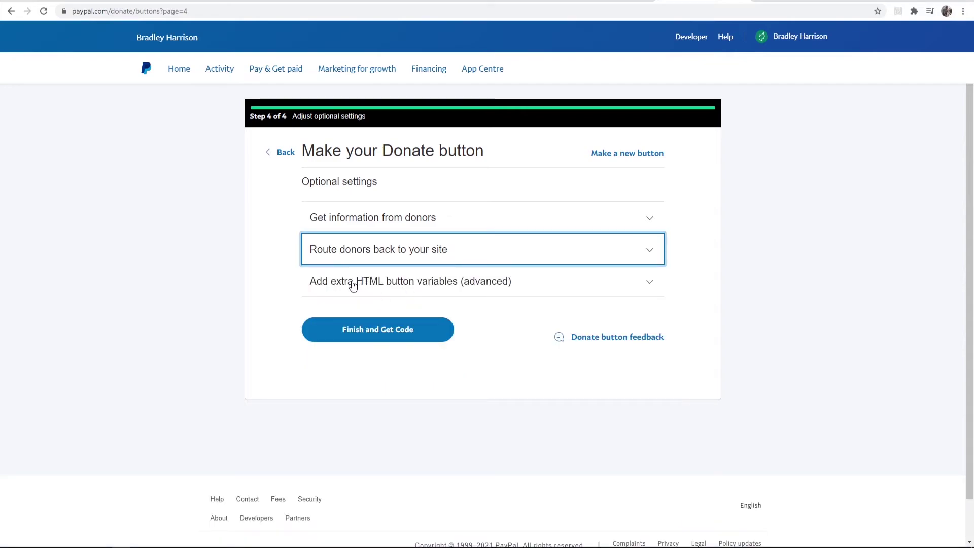
click(419, 289)
- Select the generated Donate button's shareable link and copy it to the clipboard
click(456, 284)
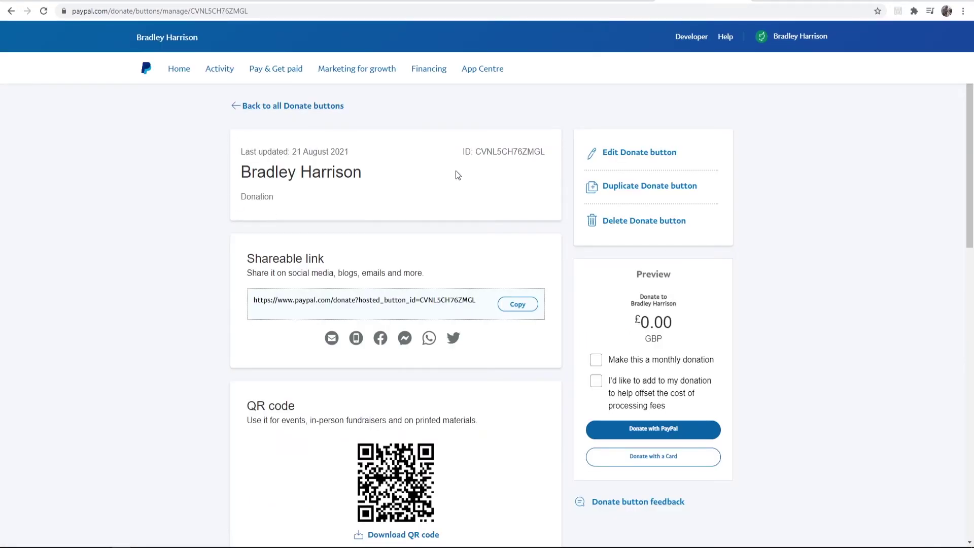
drag(370, 174, 245, 171)
click(291, 172)
drag(472, 298, 249, 304)
key(ctrl+c)
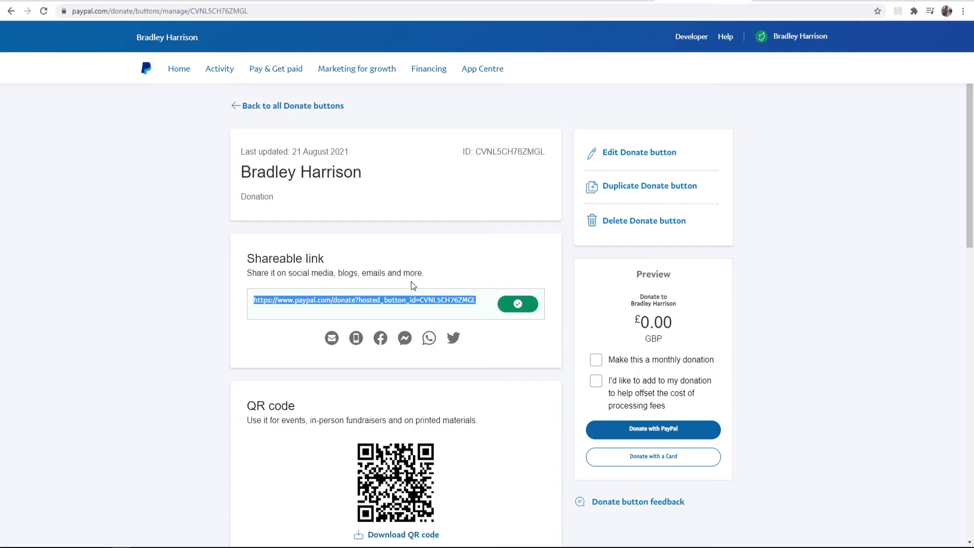
scroll(411, 285, down, 1)
drag(479, 248, 244, 252)
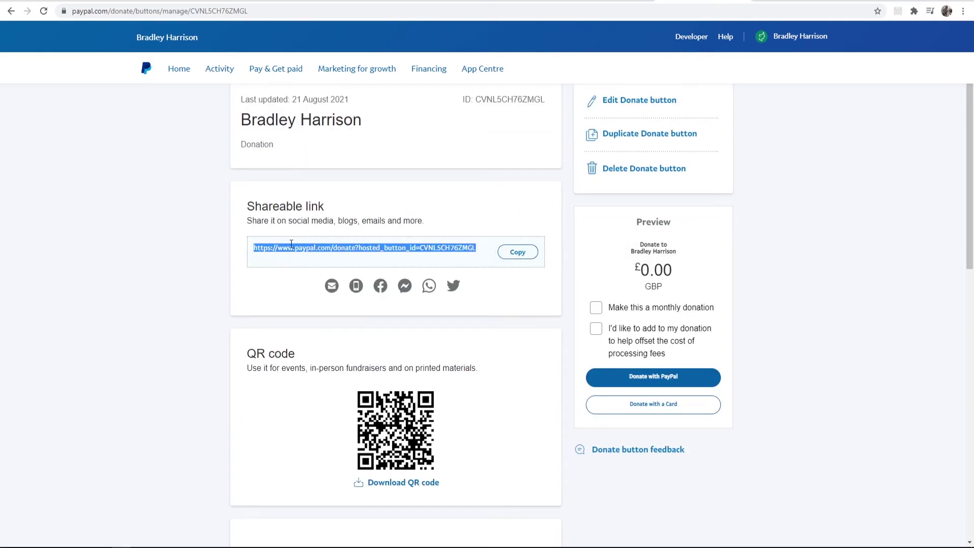
key(ctrl+c)
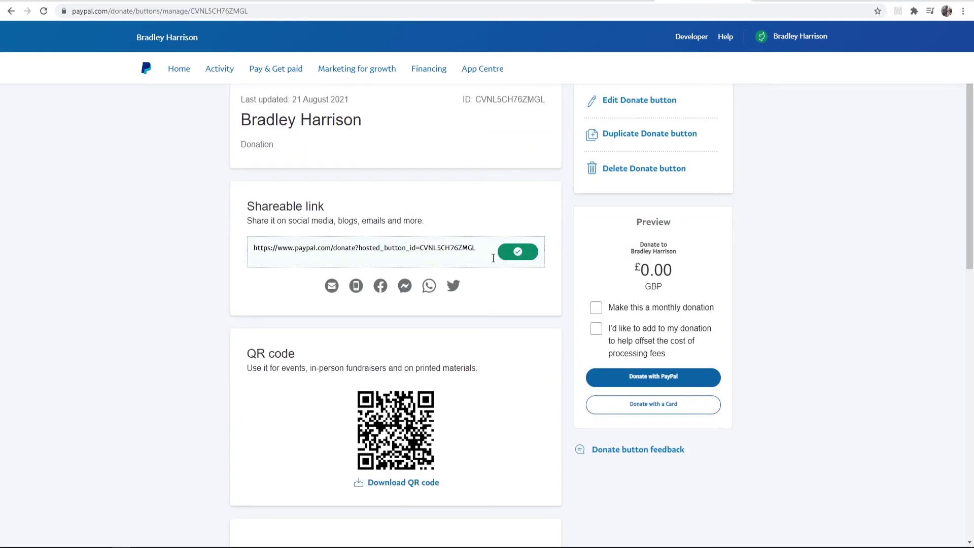
- Open the copied donation link in a new Incognito window and pass the security check
click(963, 10)
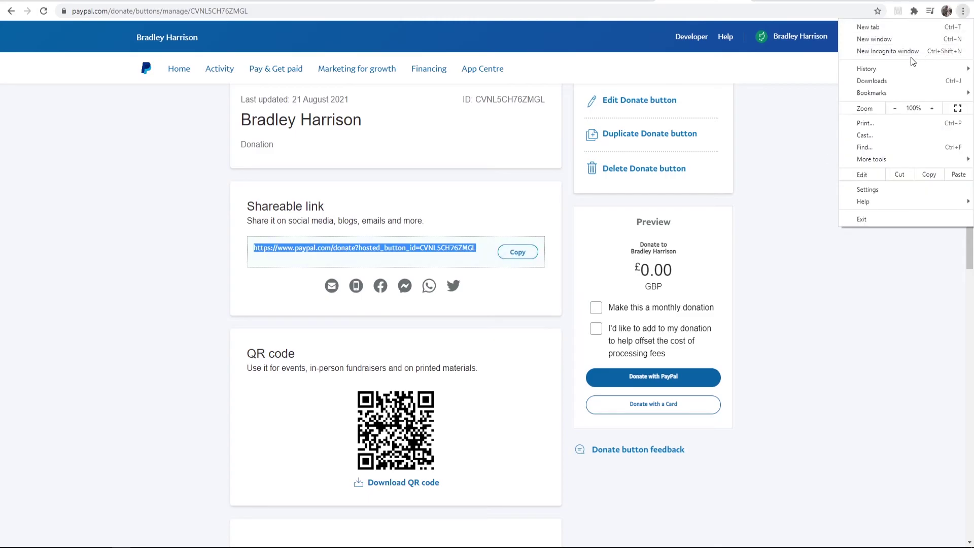
click(911, 53)
key(ctrl+v)
key(Return)
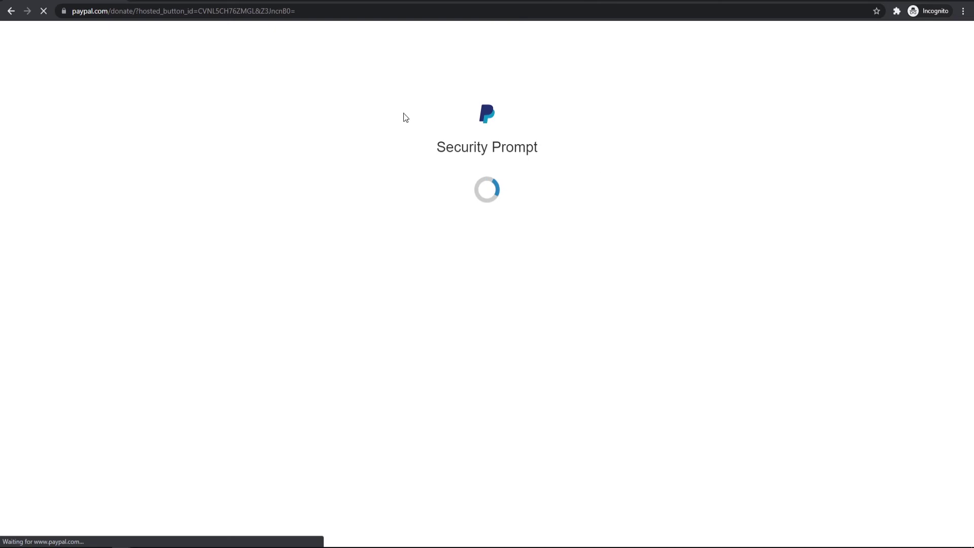
click(434, 180)
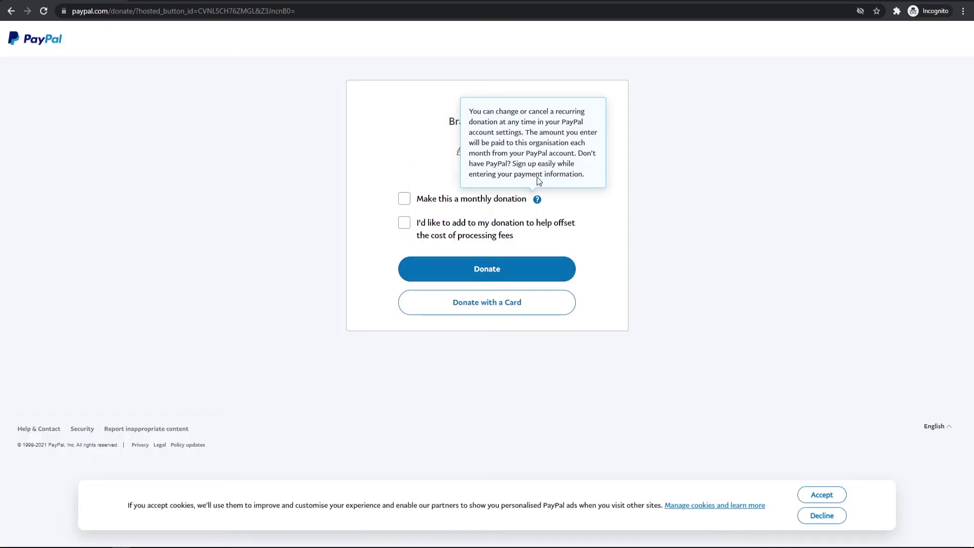
drag(500, 152, 449, 156)
click(483, 151)
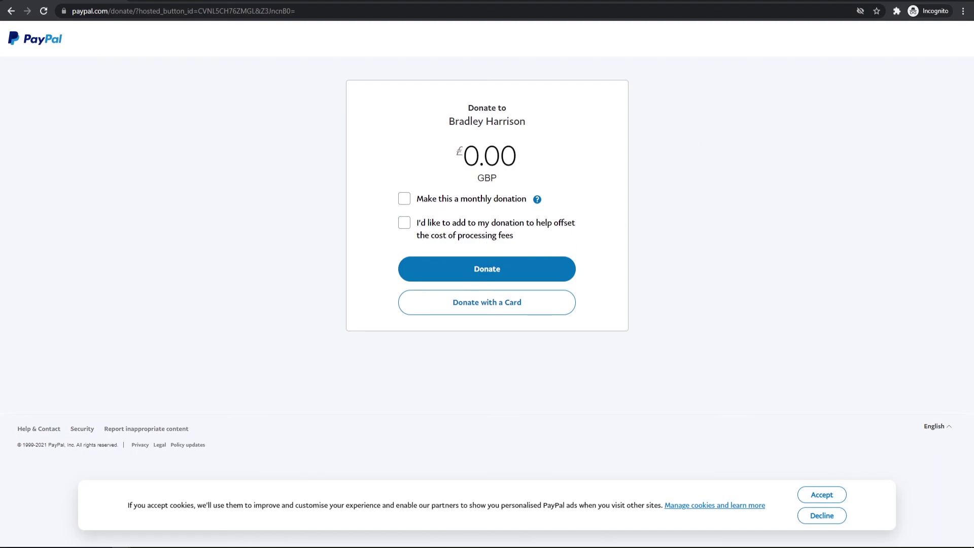
- Return to the manage page and select all of the Donate button's HTML form code
key(alt+Tab)
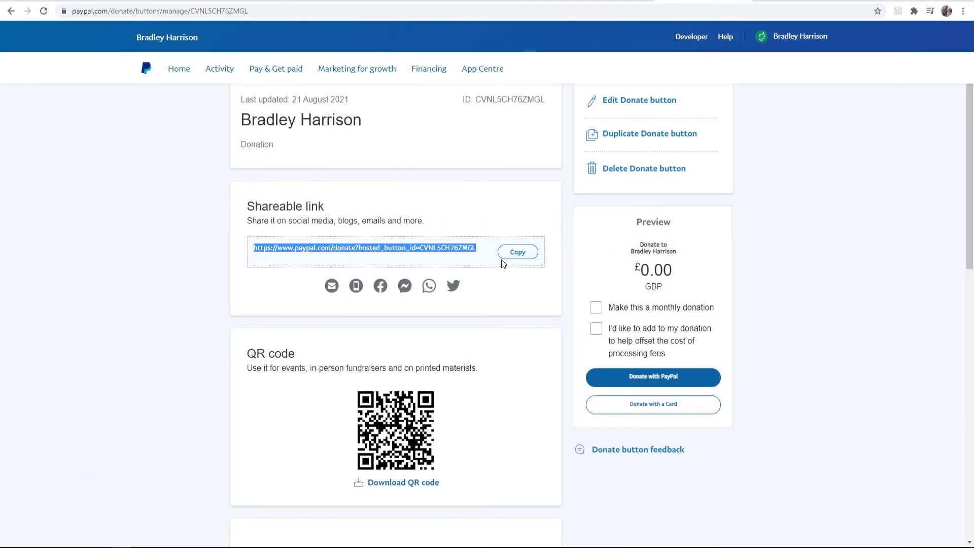
scroll(501, 260, down, 10)
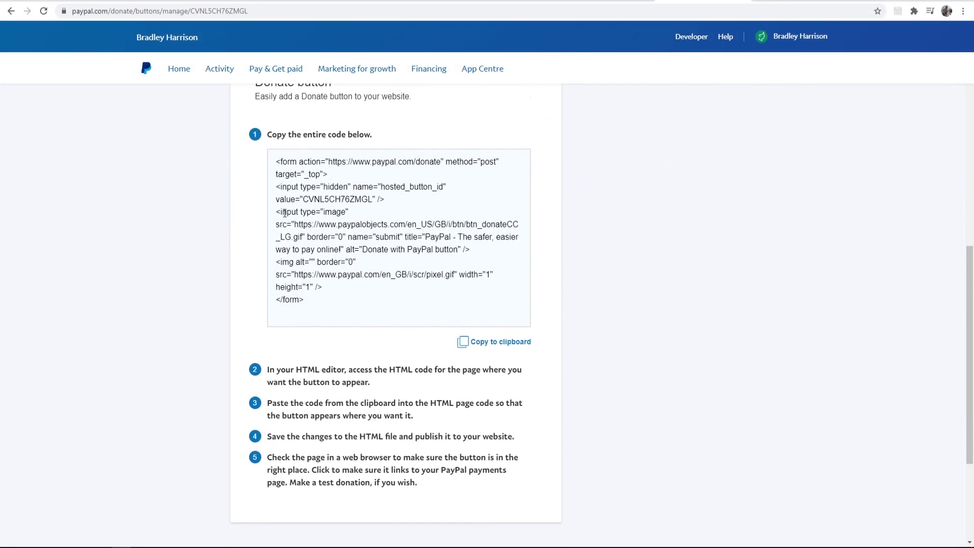
drag(275, 154, 413, 309)
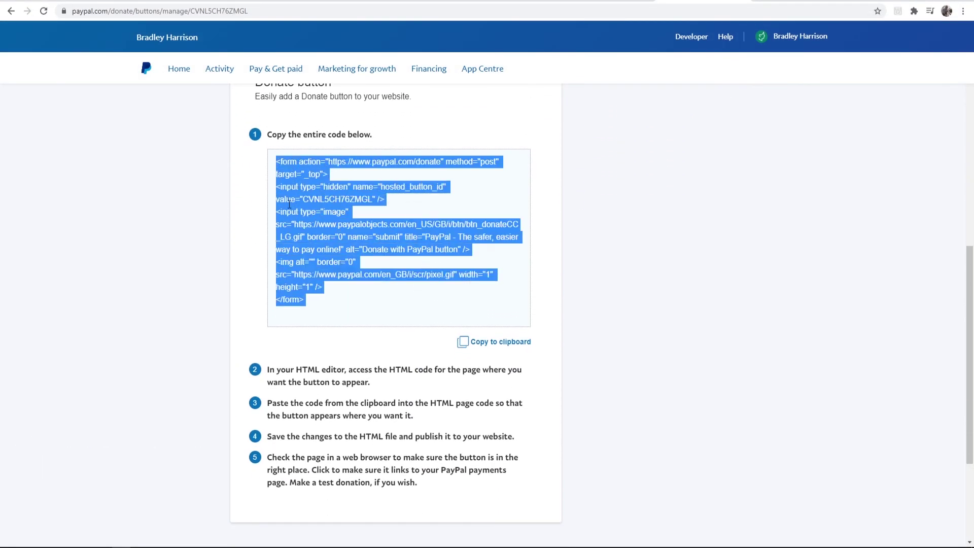